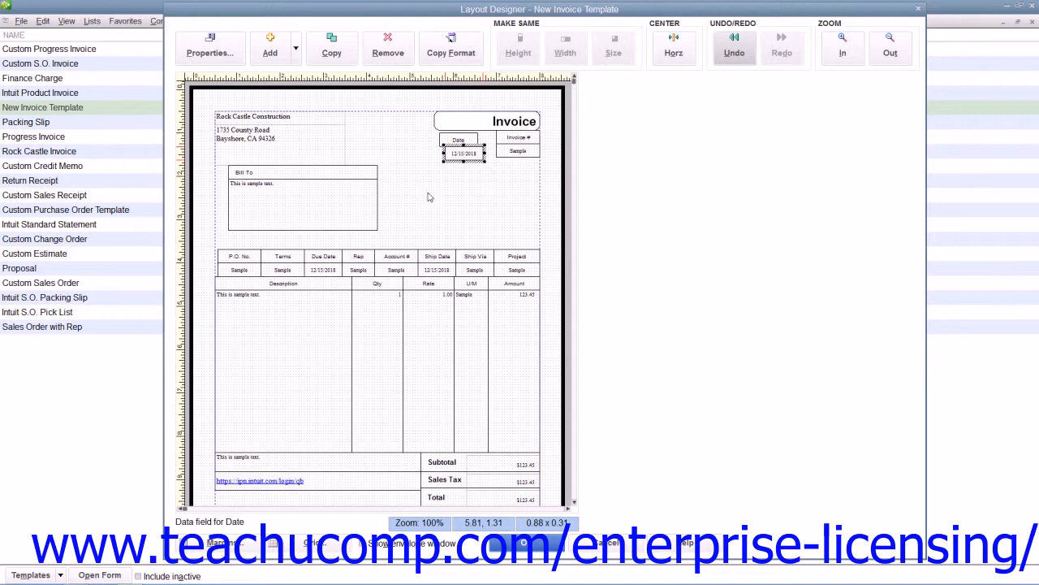
Center the Date label and the Date data field horizontally on the page, one after the other
left_click(445, 140)
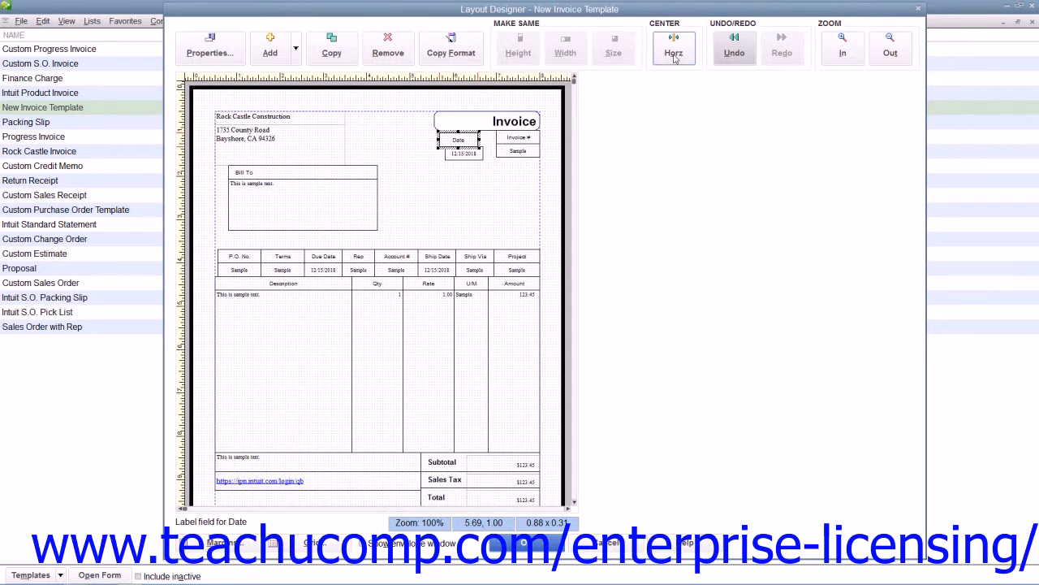
left_click(673, 55)
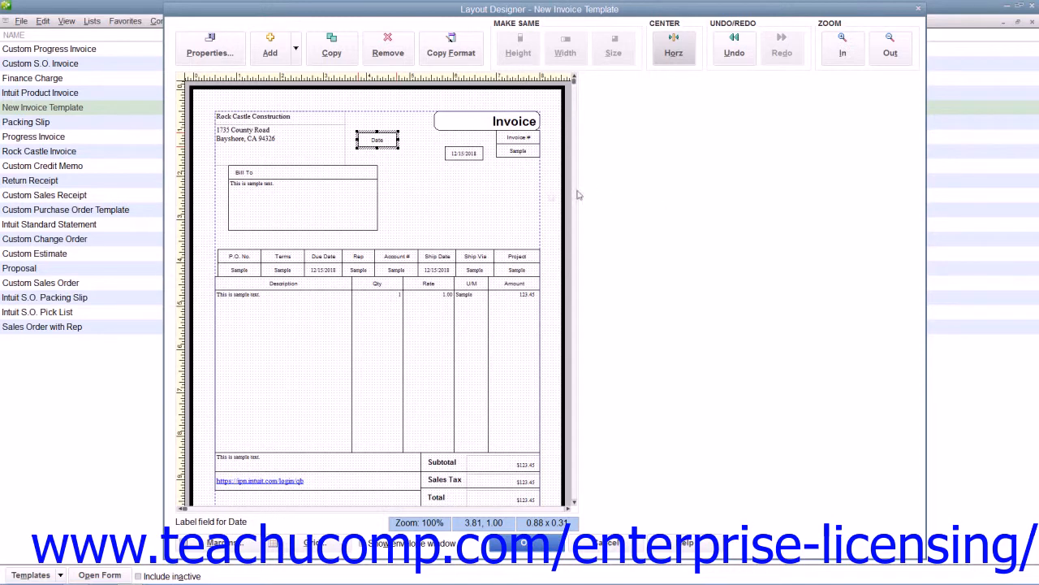
left_click(453, 199)
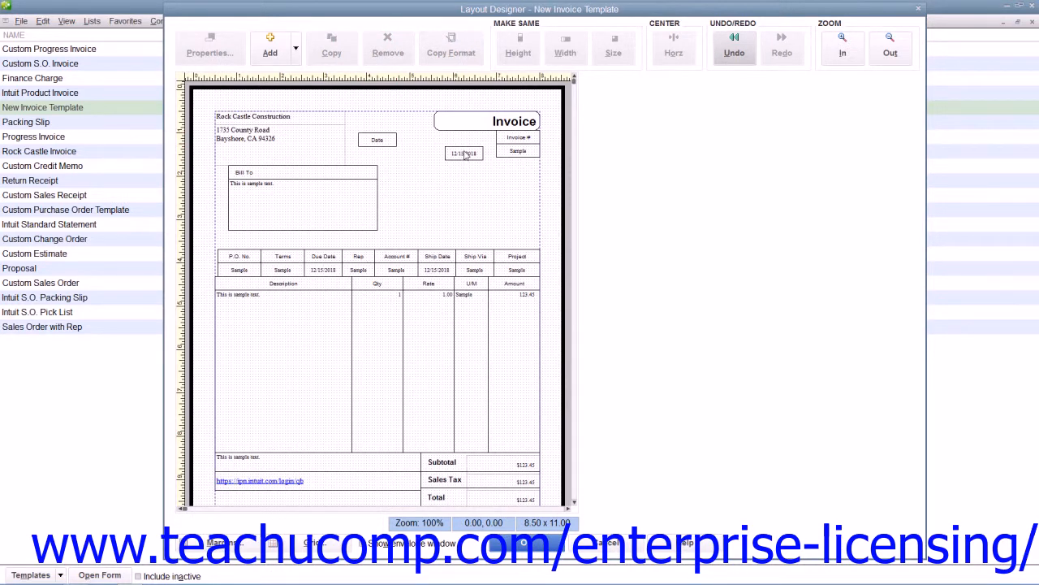
left_click(466, 155)
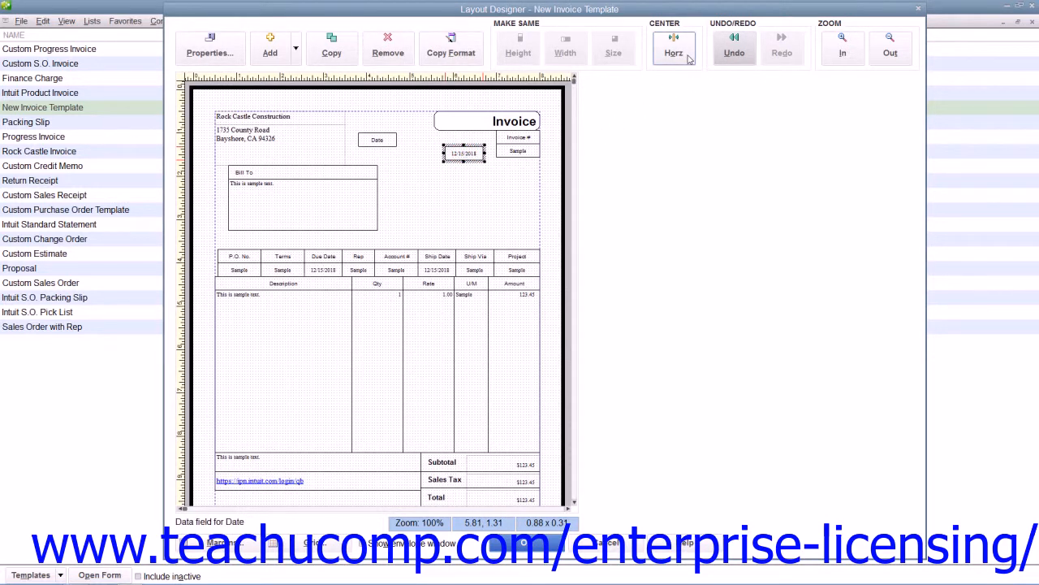
left_click(687, 57)
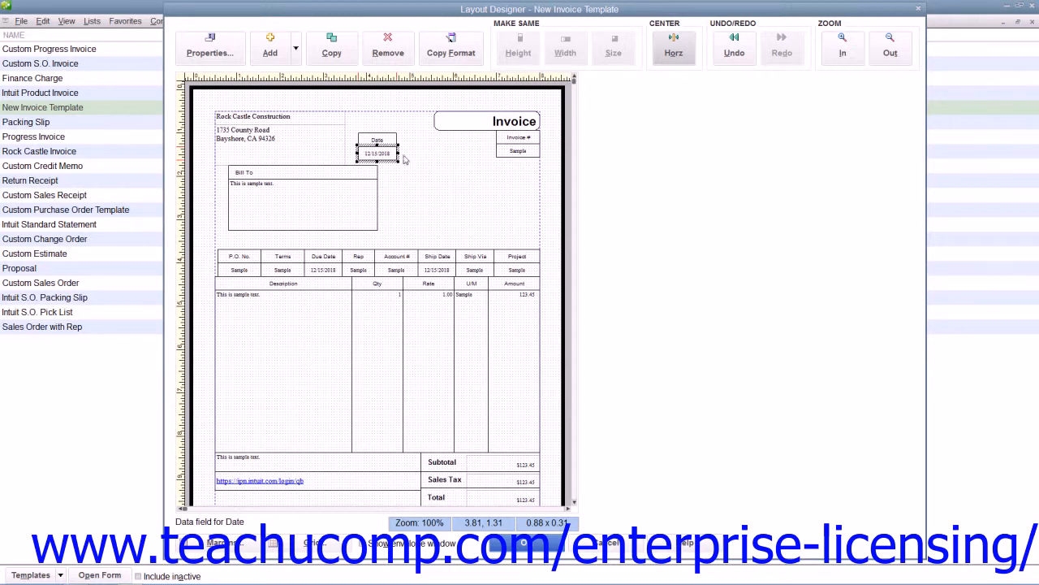
Move the Date label and its data field together so they sit against the Invoice # fields beneath the Invoice title
left_click(383, 139, "shift")
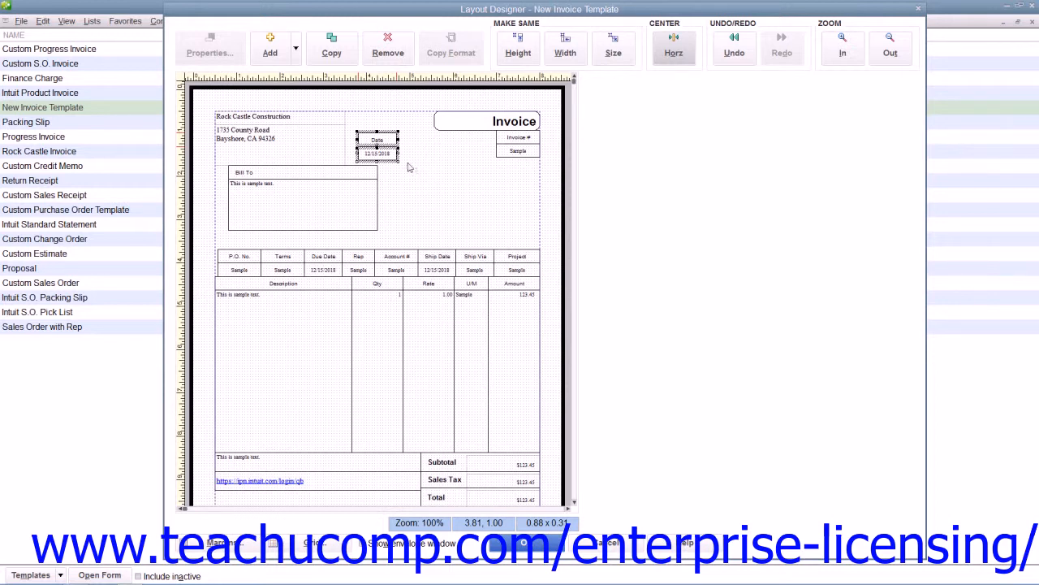
left_click_drag(385, 154, 486, 156)
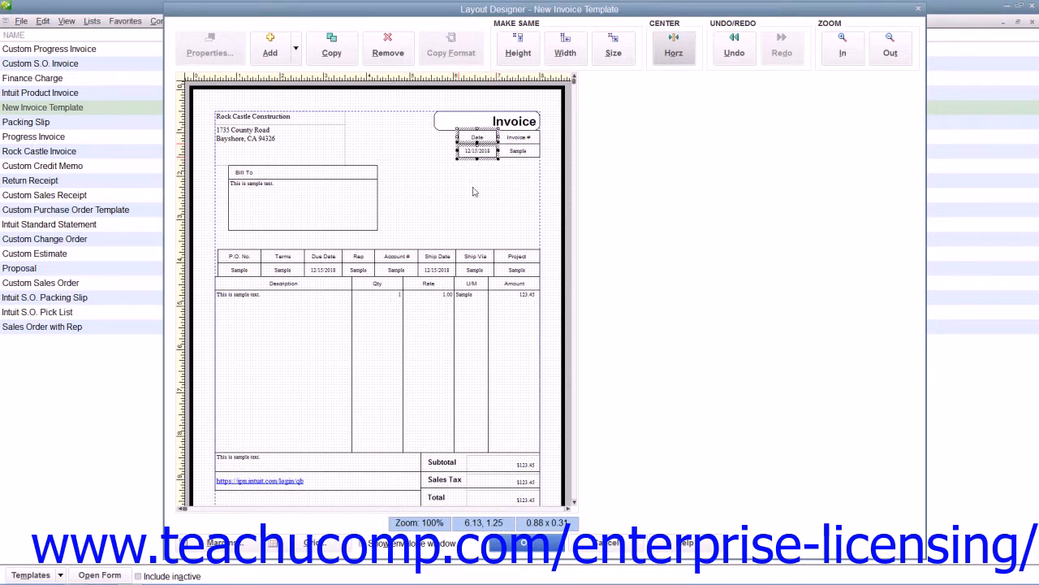
left_click(474, 192)
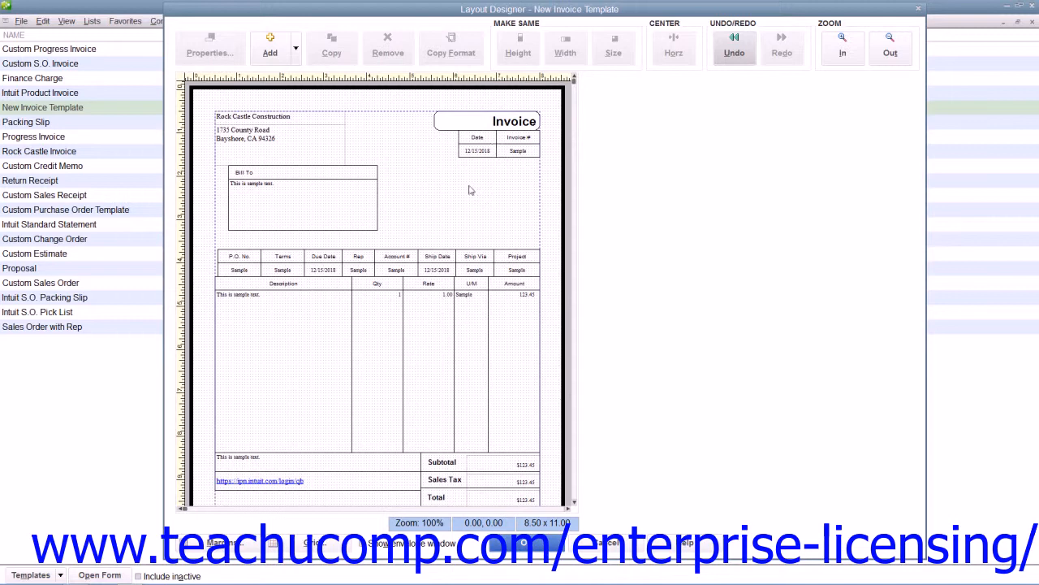
Try centering the Invoice title and both Date fields horizontally as a group, and undo the centering
left_click(475, 126)
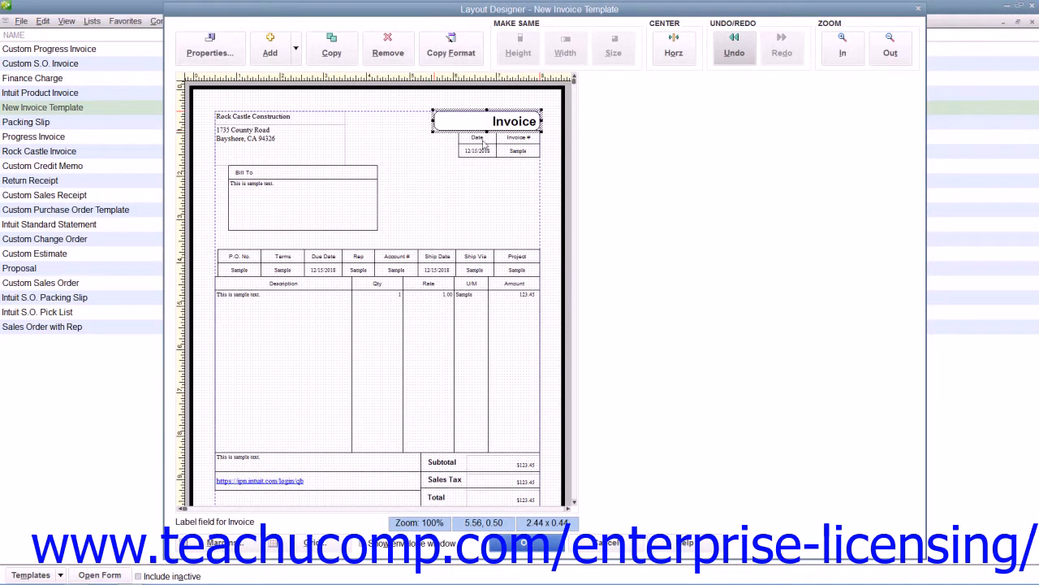
left_click(485, 143, "shift")
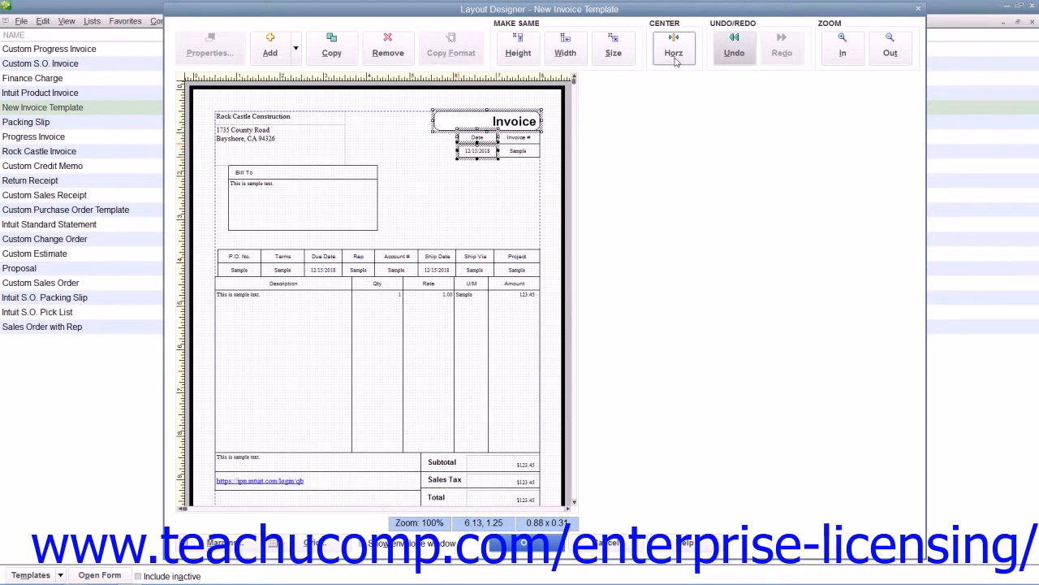
left_click(674, 50)
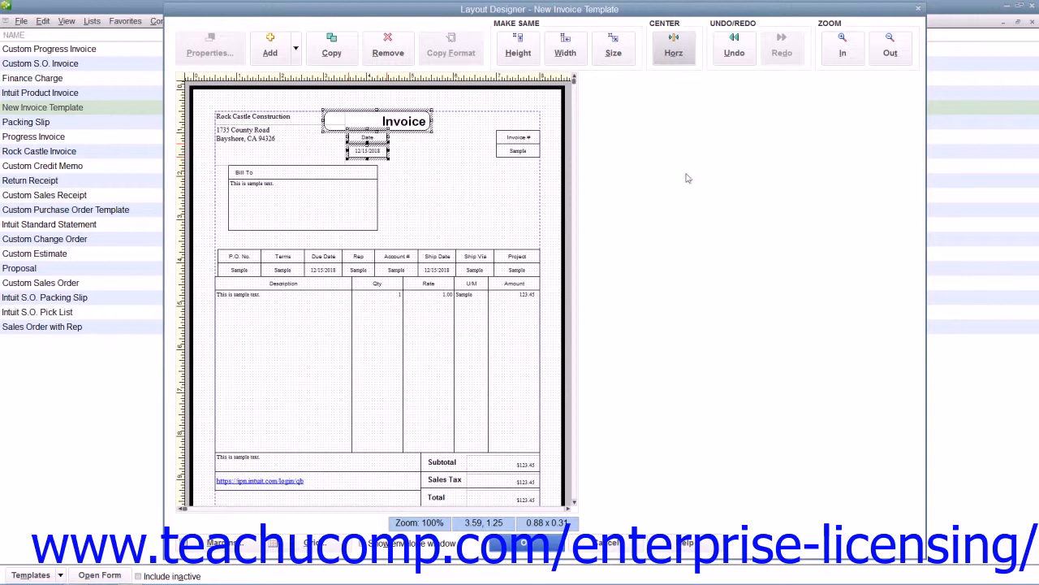
left_click(733, 51)
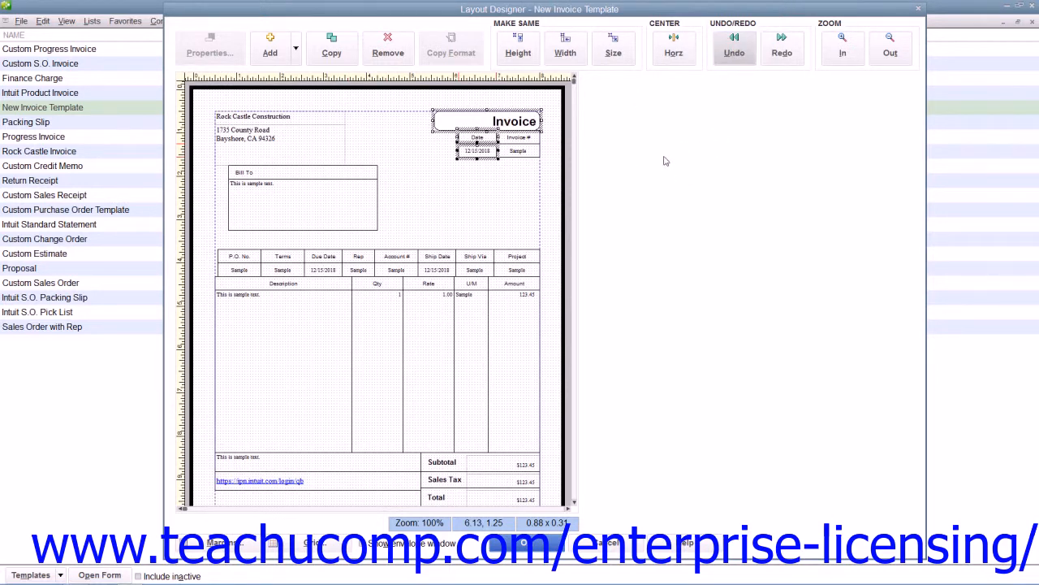
left_click(465, 169)
Move the Invoice title down to overlap the Date and Invoice # fields, and set its background fill to the light blue custom color
left_click_drag(451, 123, 451, 163)
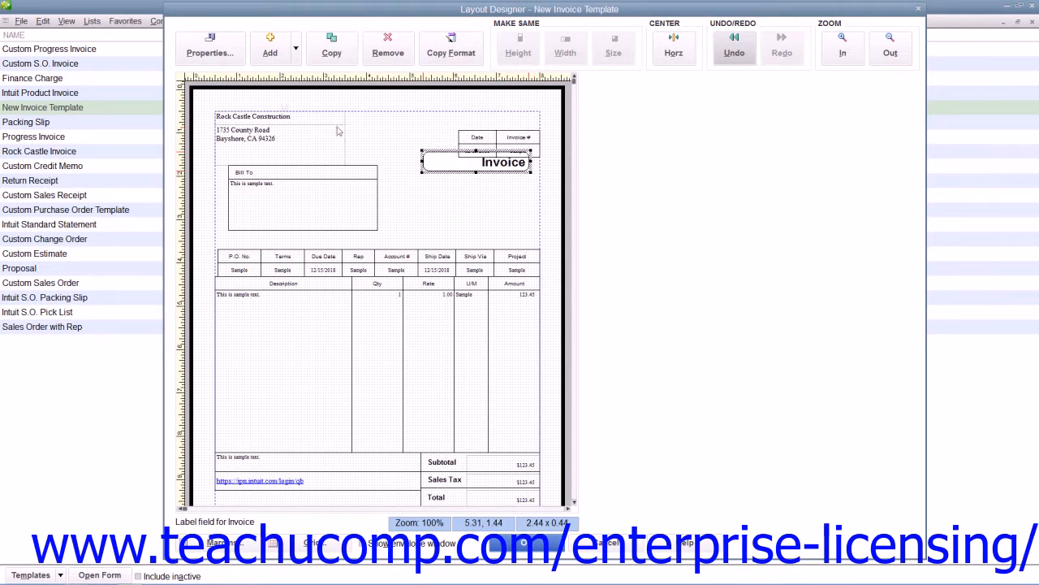
left_click(210, 47)
left_click(495, 181)
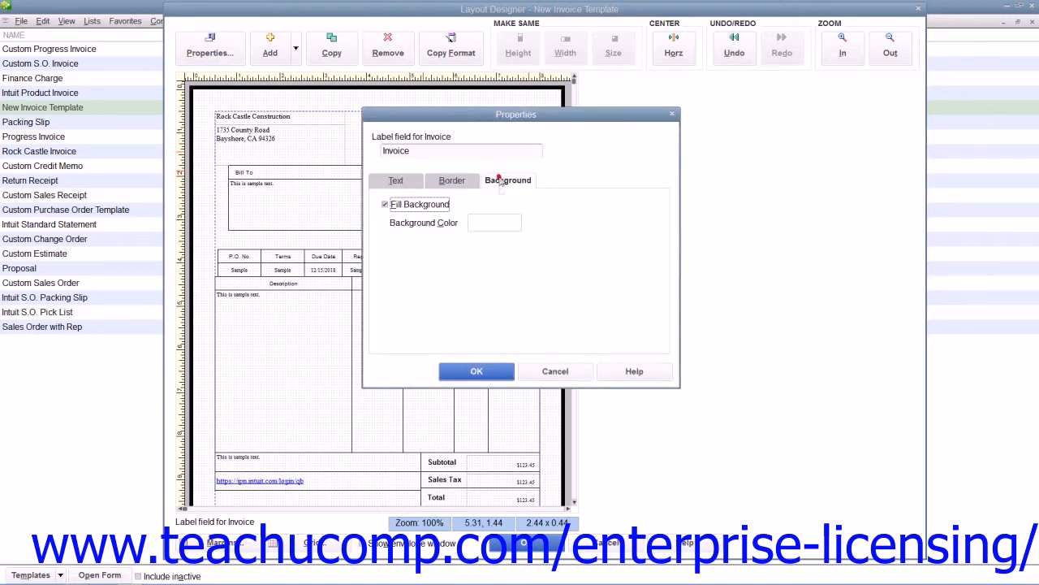
left_click(479, 222)
left_click(373, 272)
left_click(390, 273)
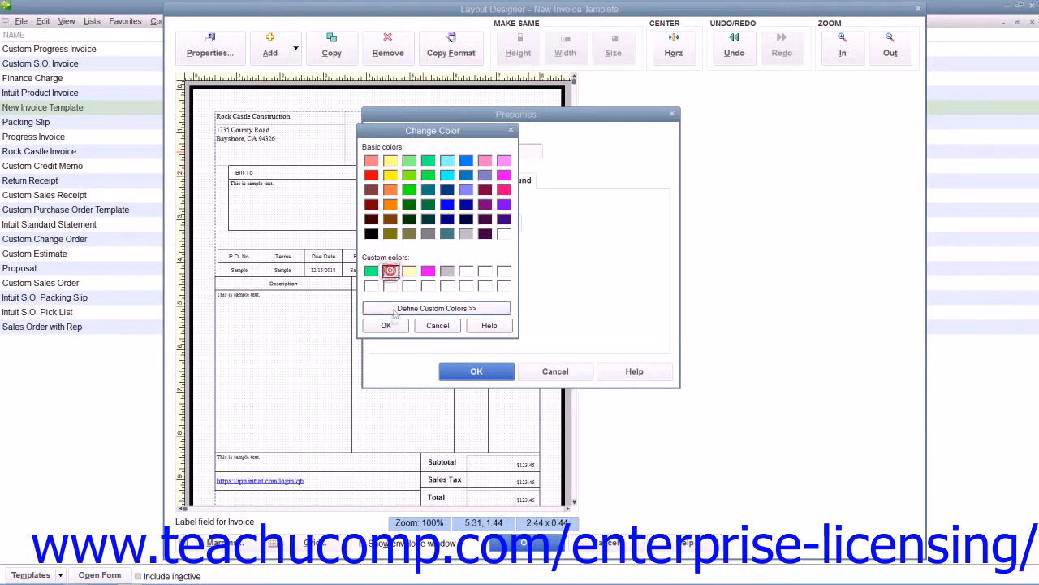
left_click(387, 325)
left_click(458, 371)
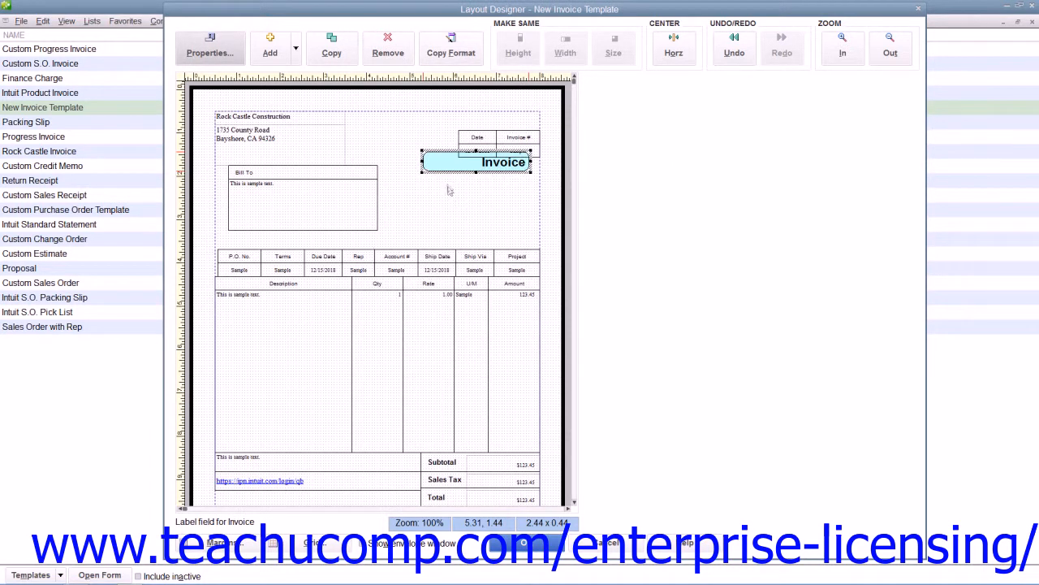
Move the Invoice title over the Date fields at about 4.44, 1.00 and bring it forward in the stacking order
left_click(437, 161)
left_click_drag(436, 162, 416, 146)
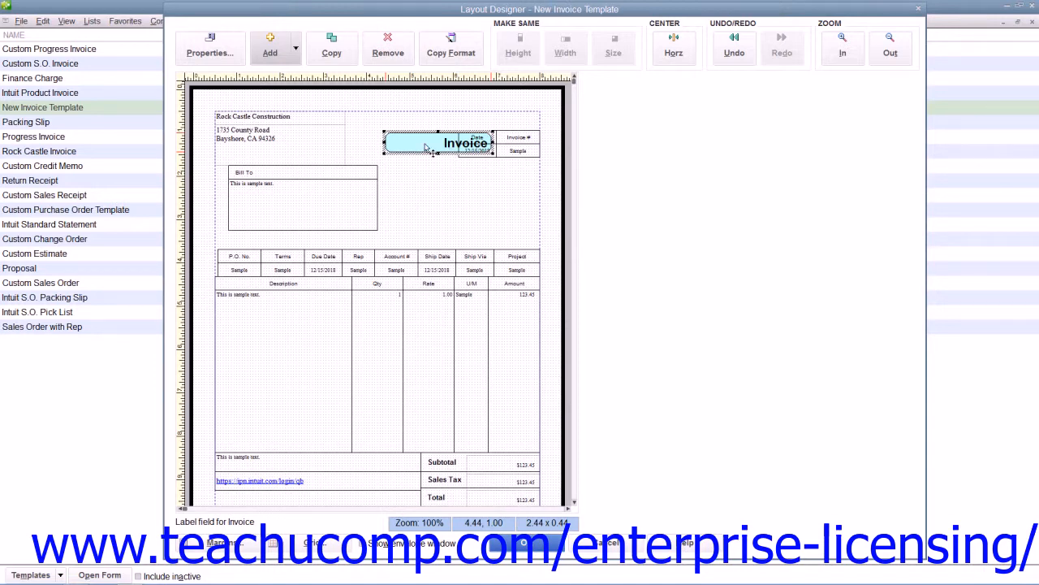
right_click(425, 147)
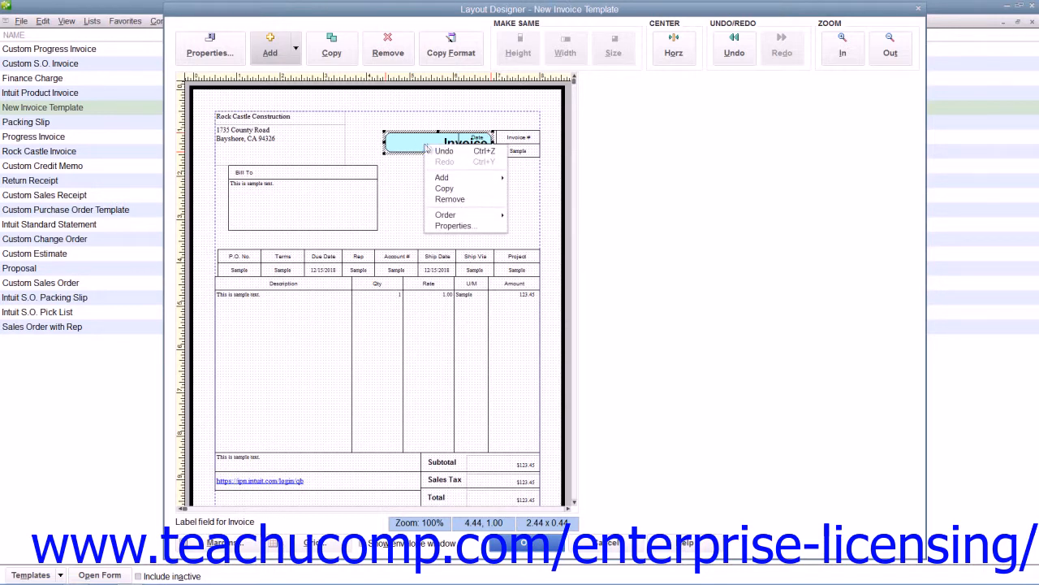
mouse_move(453, 216)
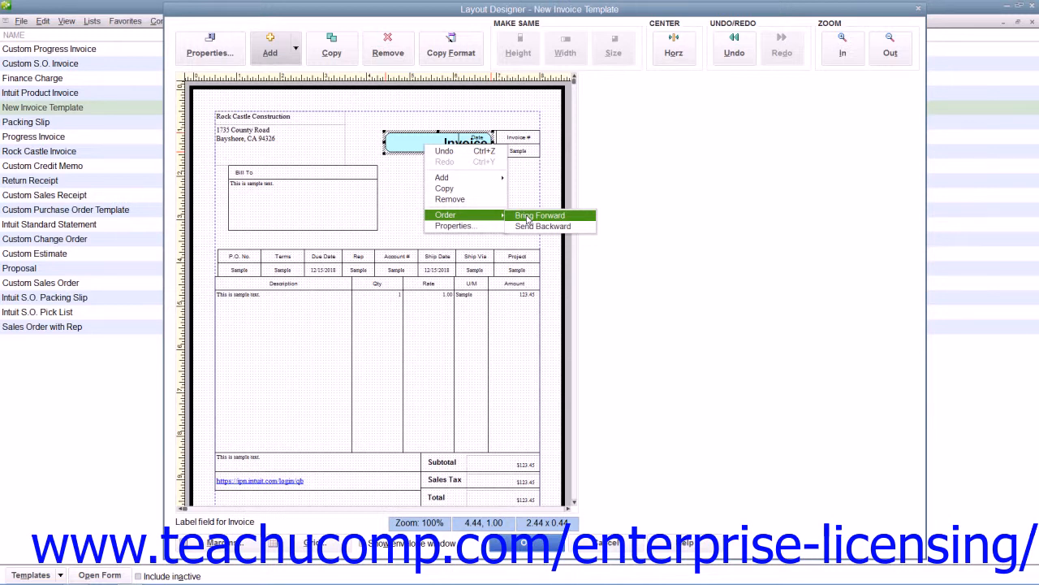
left_click(528, 217)
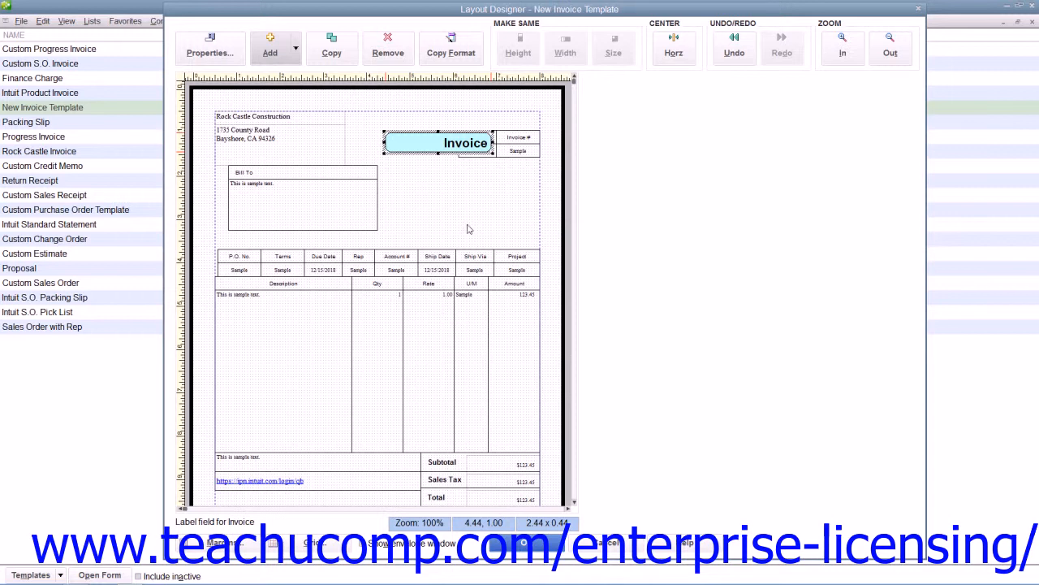
Reposition the Invoice title at about 4.31, 0.88 and send it backward in the stacking order
left_click_drag(410, 144, 415, 155)
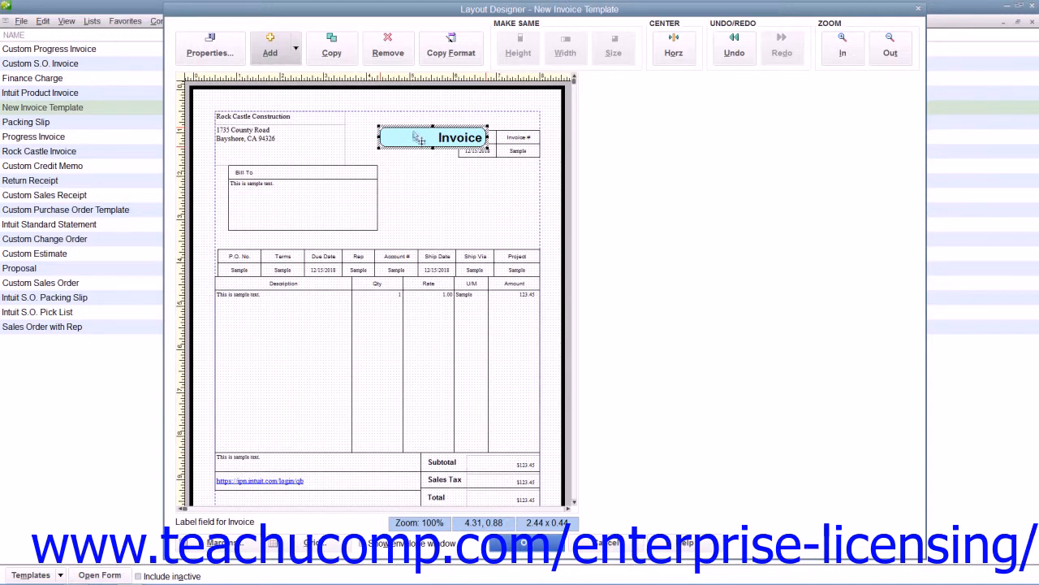
right_click(417, 141)
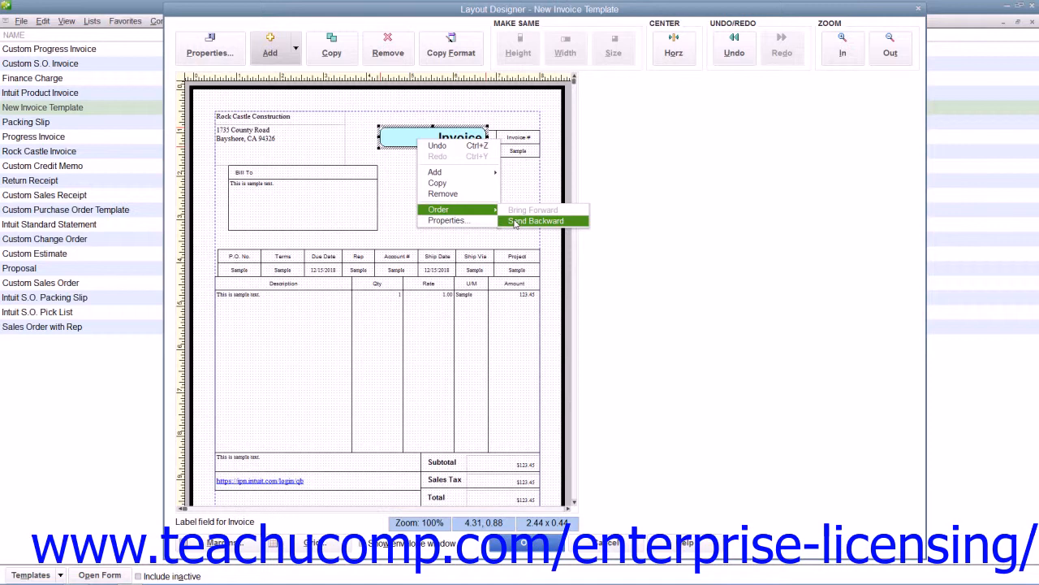
left_click(515, 222)
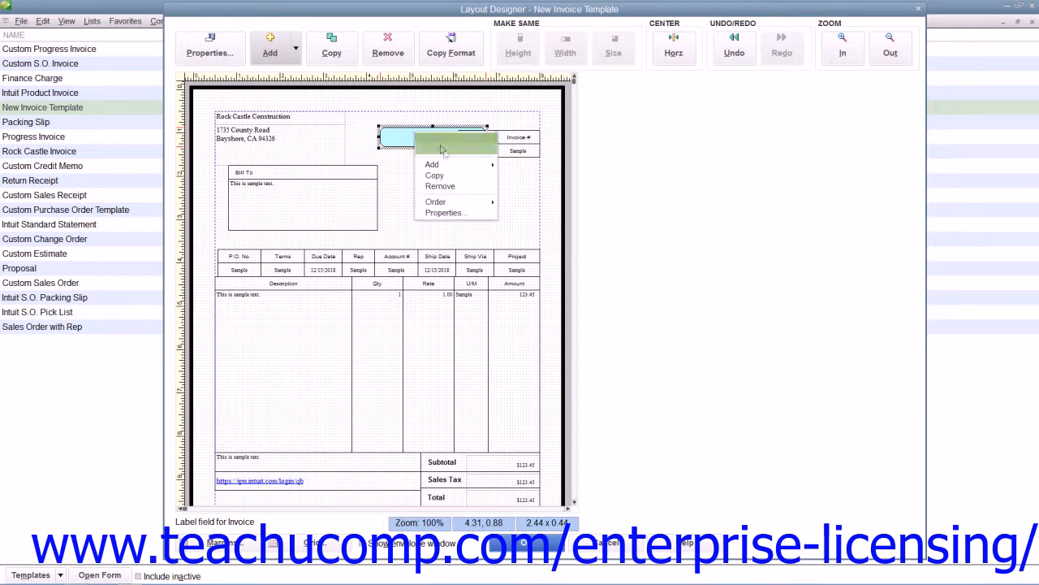
Bring the Invoice title forward again, in front of the Date label, and deselect it
mouse_move(460, 204)
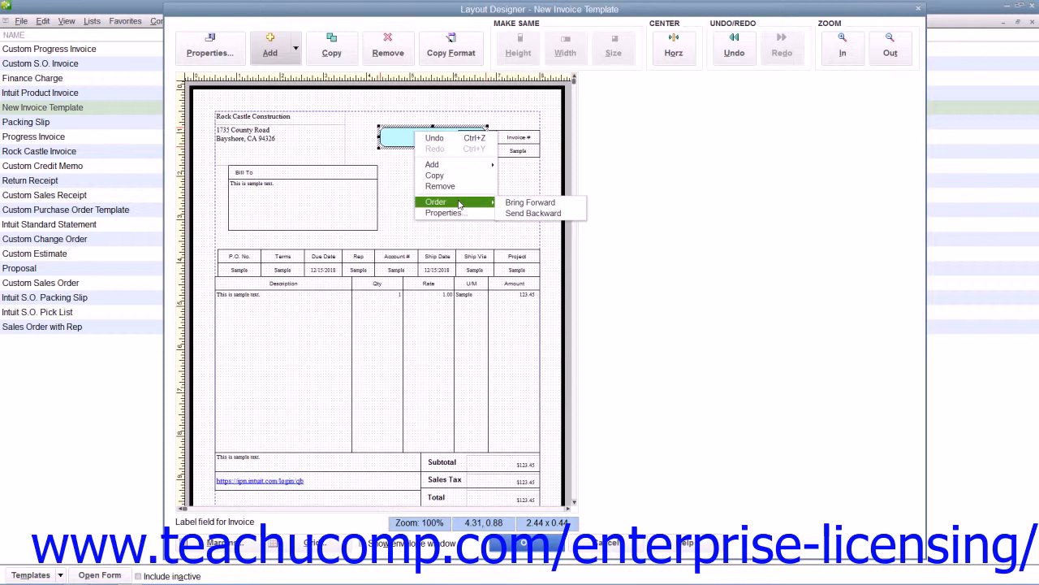
left_click(505, 205)
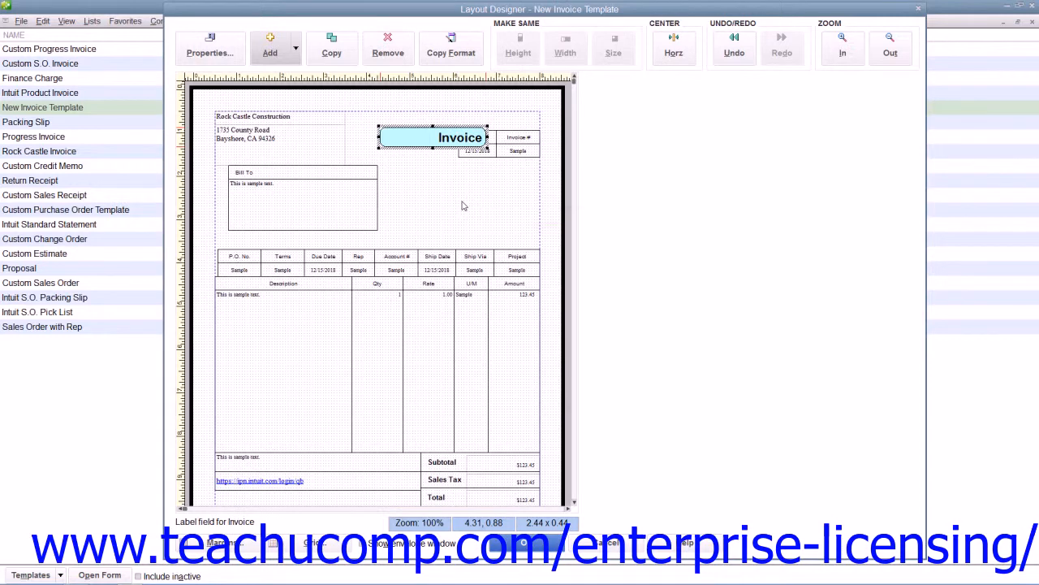
left_click(462, 205)
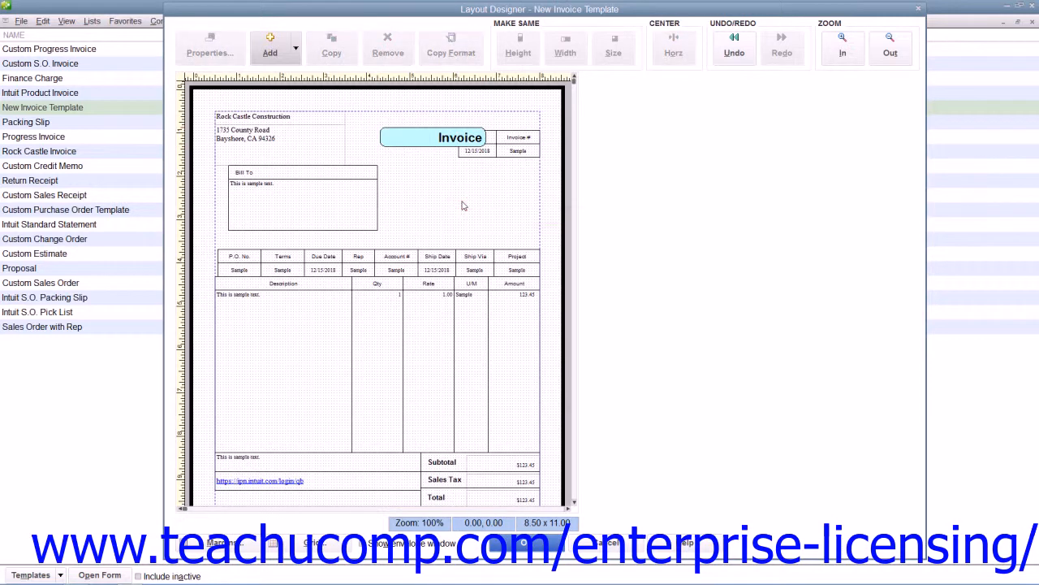